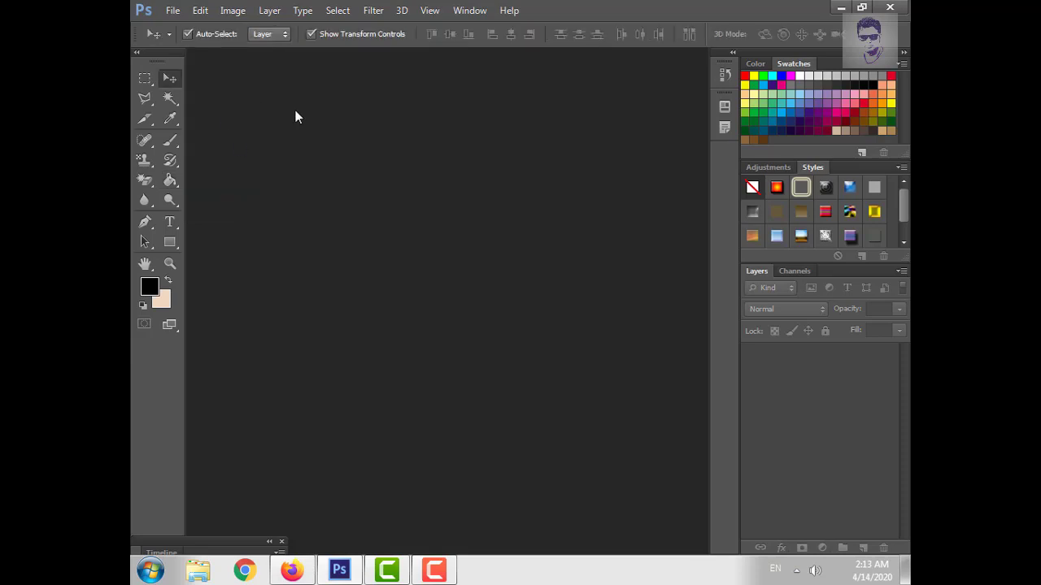
# Create a new blank document and convert its locked background into a regular layer.
pyautogui.hotkey('ctrl', 'alt', 'n')
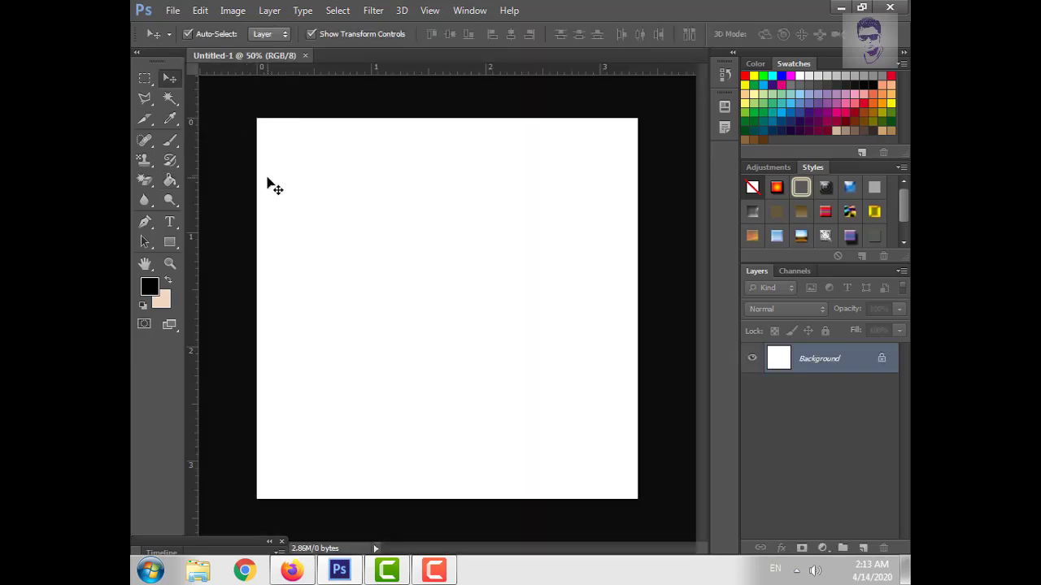
pyautogui.doubleClick(885, 363)
pyautogui.click(642, 179)
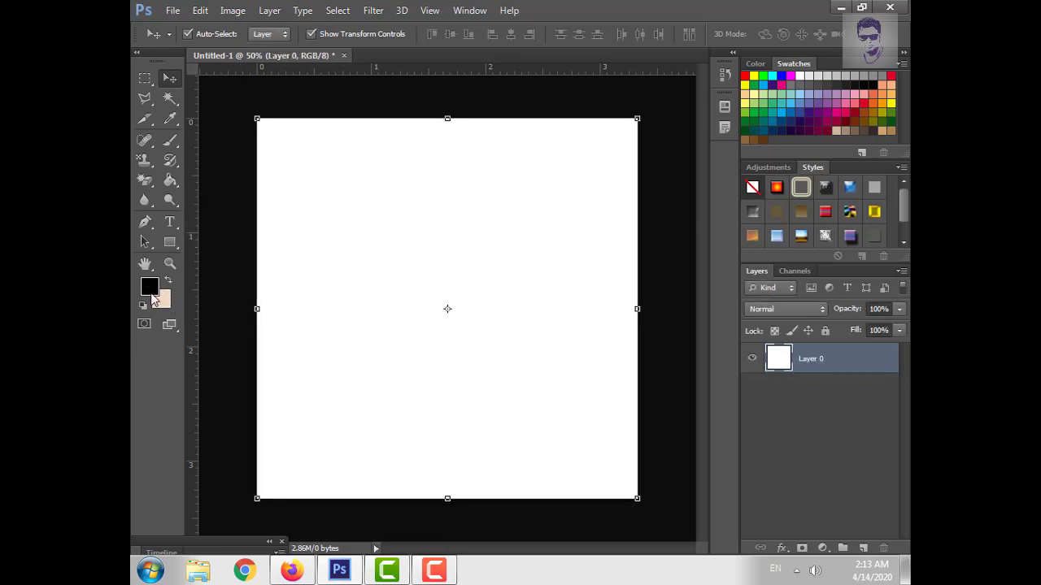
# Set the foreground color to a bright red.
pyautogui.click(150, 291)
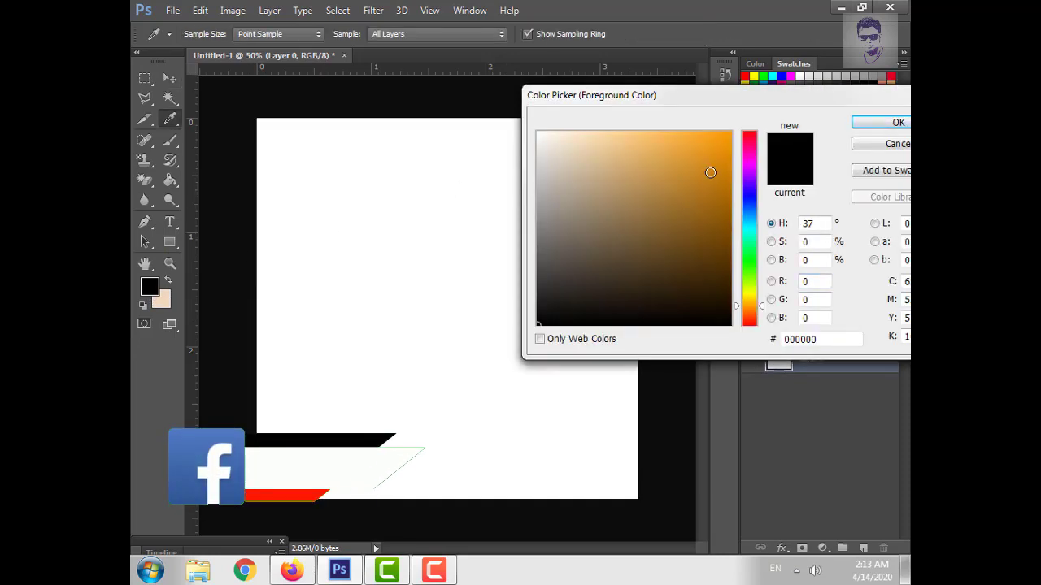
pyautogui.click(749, 138)
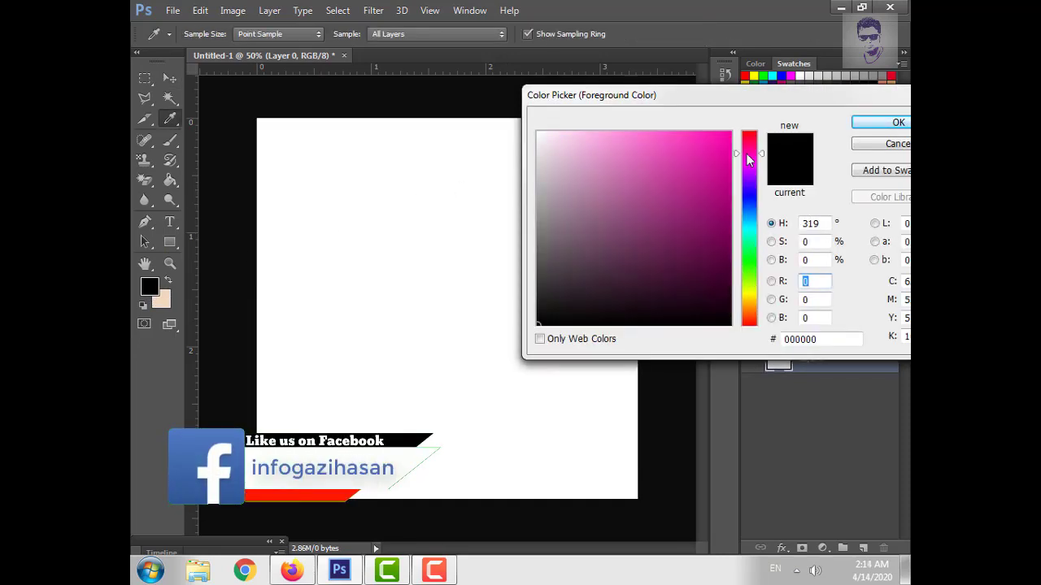
pyautogui.click(723, 148)
pyautogui.click(898, 122)
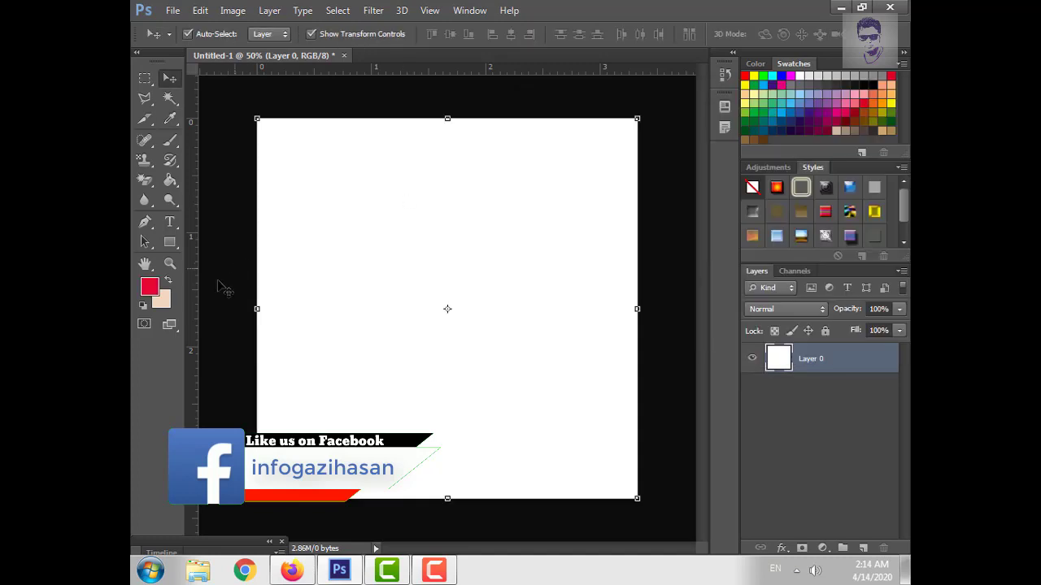
# Set the background color to a saturated blue.
pyautogui.click(162, 299)
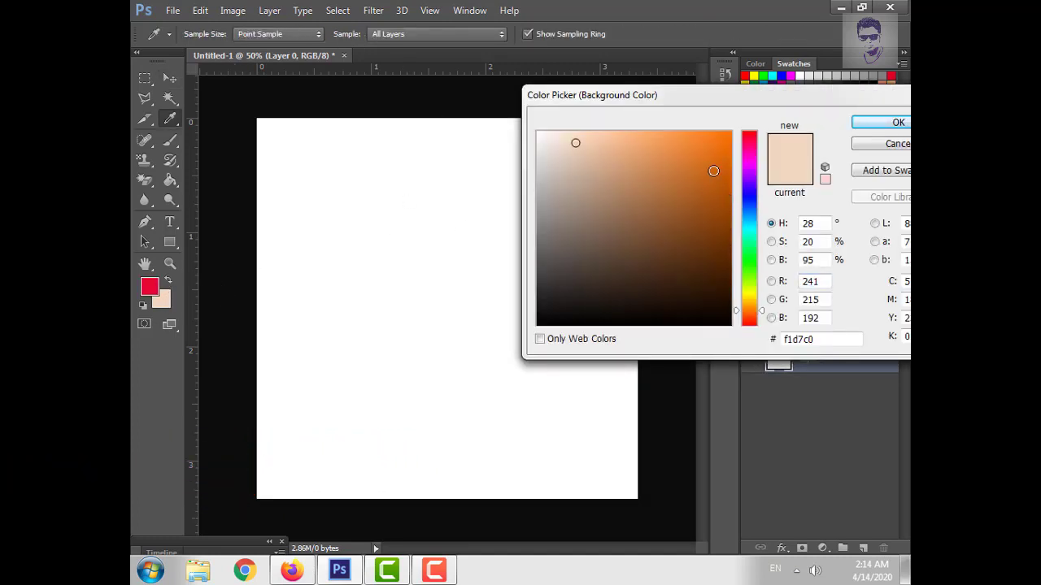
pyautogui.moveTo(750, 203); pyautogui.dragTo(750, 194)
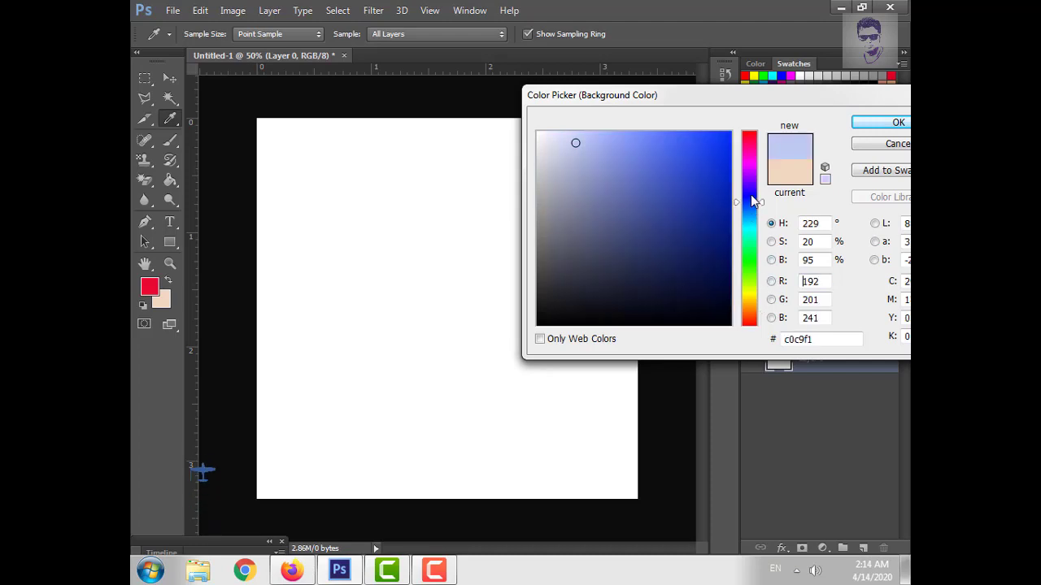
pyautogui.click(726, 144)
pyautogui.click(876, 122)
pyautogui.press('v')
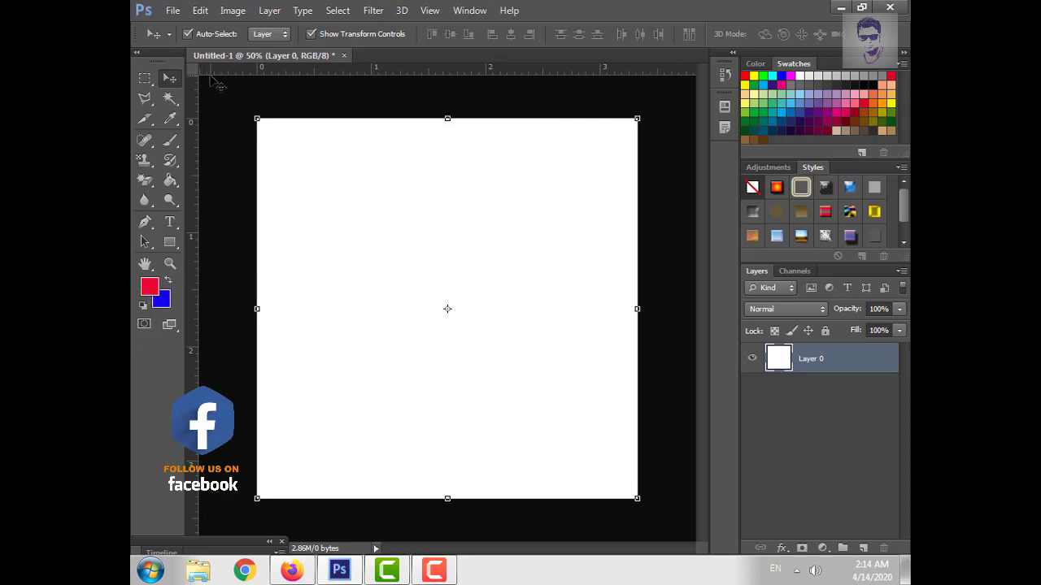
# Fill the canvas with a linear red-to-blue gradient running horizontally from the left edge to the right edge.
pyautogui.click(171, 183)
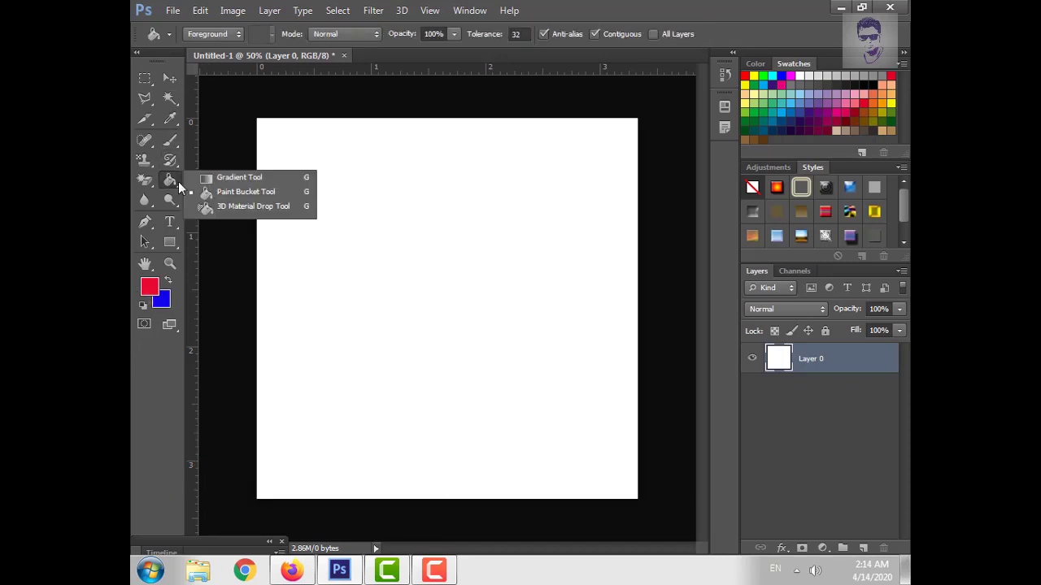
pyautogui.click(233, 183)
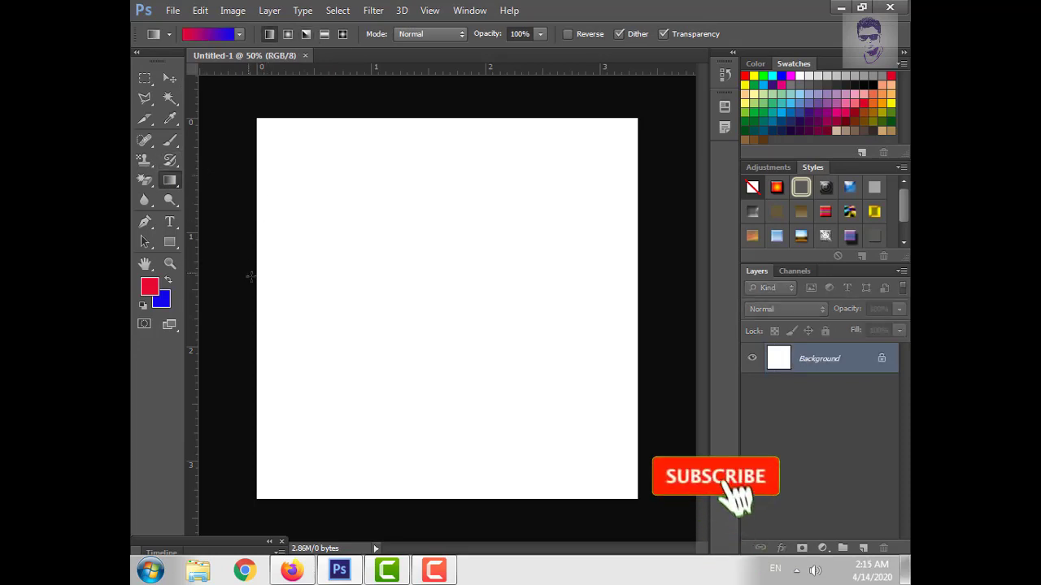
pyautogui.moveTo(256, 276); pyautogui.dragTo(639, 286)
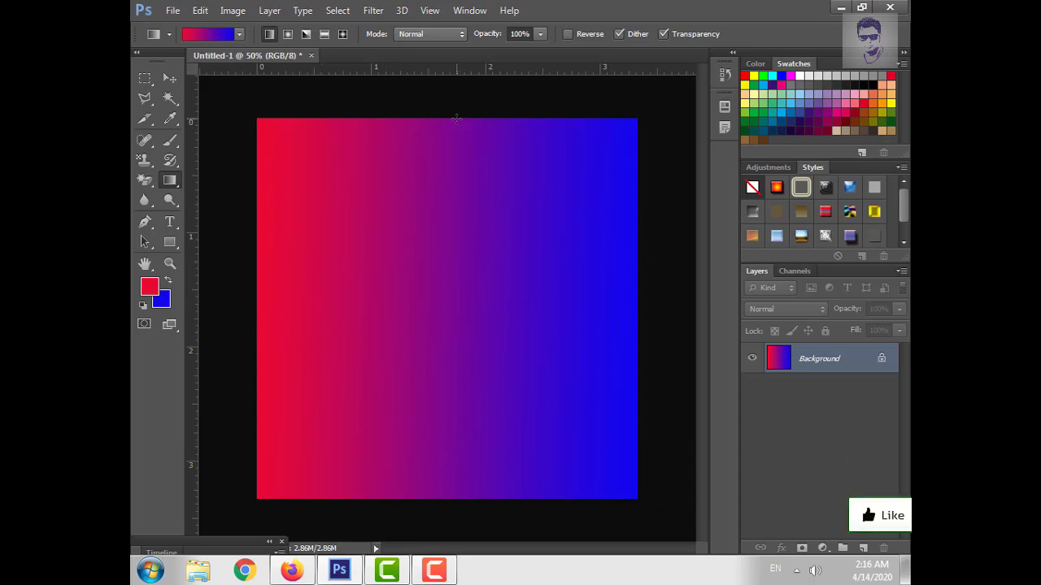
# Redraw the linear gradient vertically from top to bottom, and again diagonally from the upper-left to the lower-right corner.
pyautogui.moveTo(452, 118); pyautogui.dragTo(444, 488)
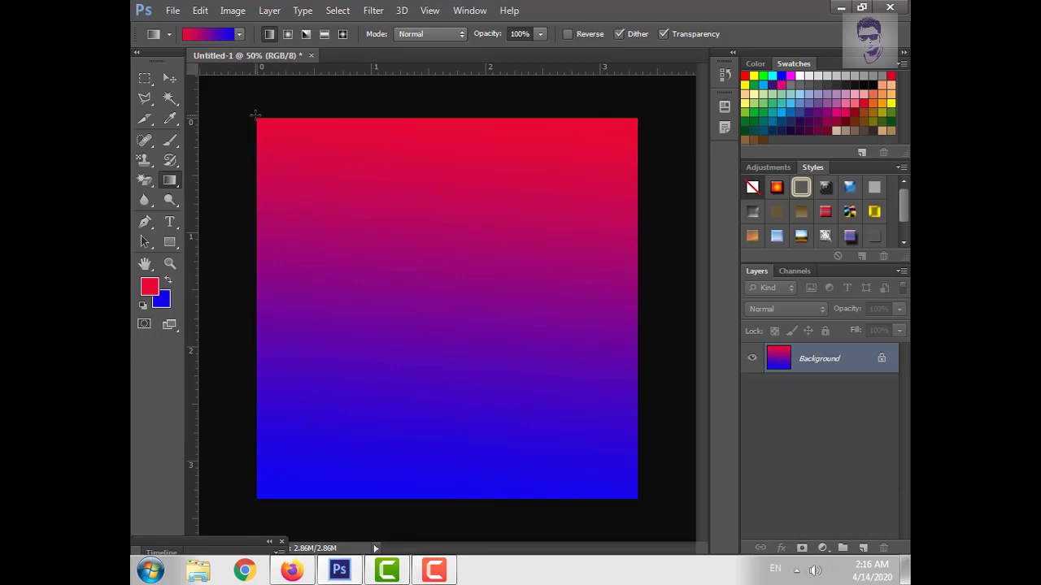
pyautogui.moveTo(257, 118); pyautogui.dragTo(639, 497)
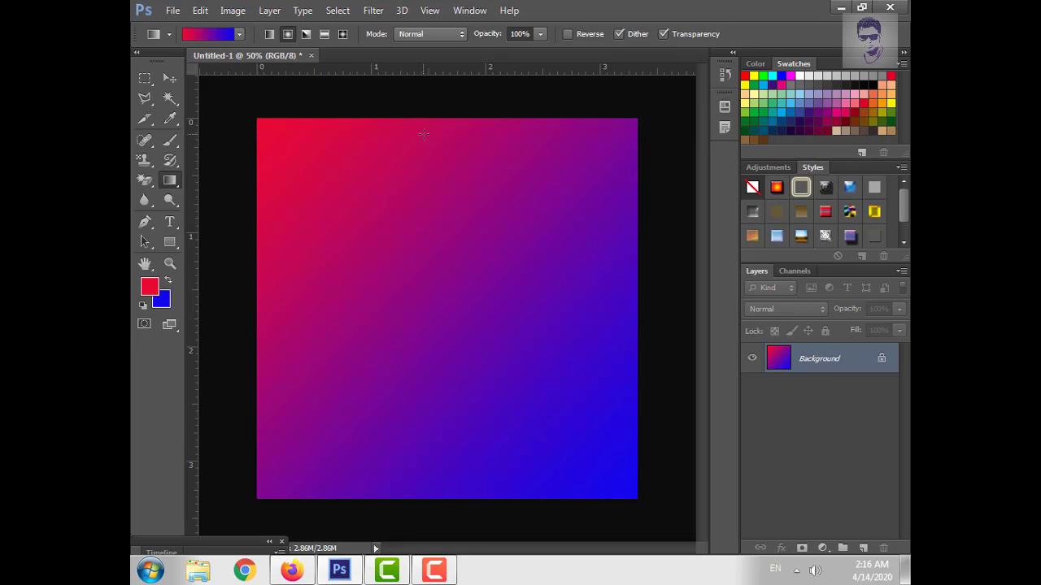
# Replace the fill with a radial gradient from the canvas center to its right edge, followed by an angle gradient.
pyautogui.moveTo(494, 282); pyautogui.dragTo(641, 282)
pyautogui.click(306, 34)
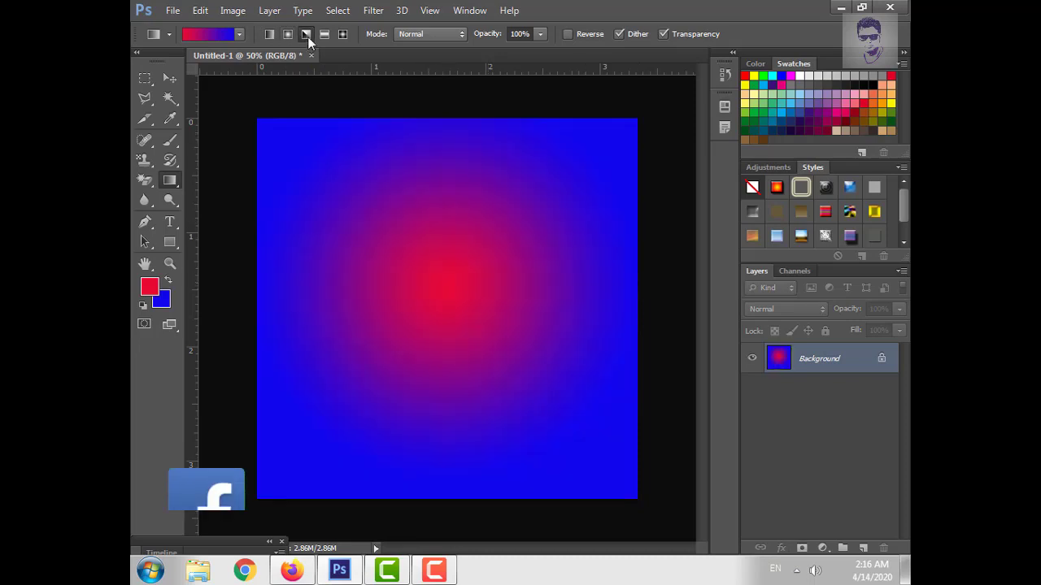
pyautogui.moveTo(449, 297); pyautogui.dragTo(643, 286)
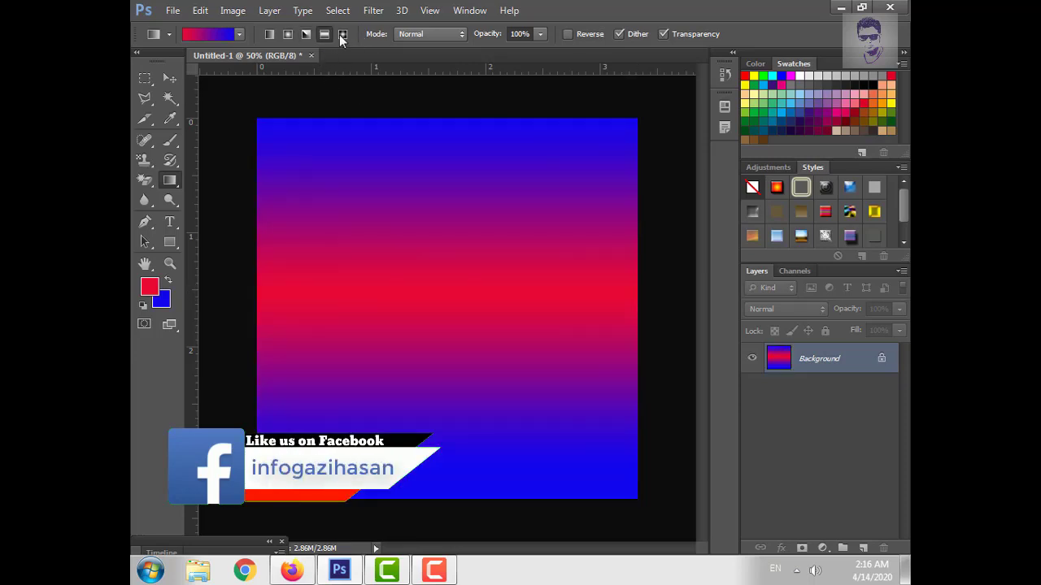
# Draw a diamond gradient from the canvas center to its top edge and convert the background into a regular layer.
pyautogui.click(341, 34)
pyautogui.moveTo(437, 291); pyautogui.dragTo(426, 126)
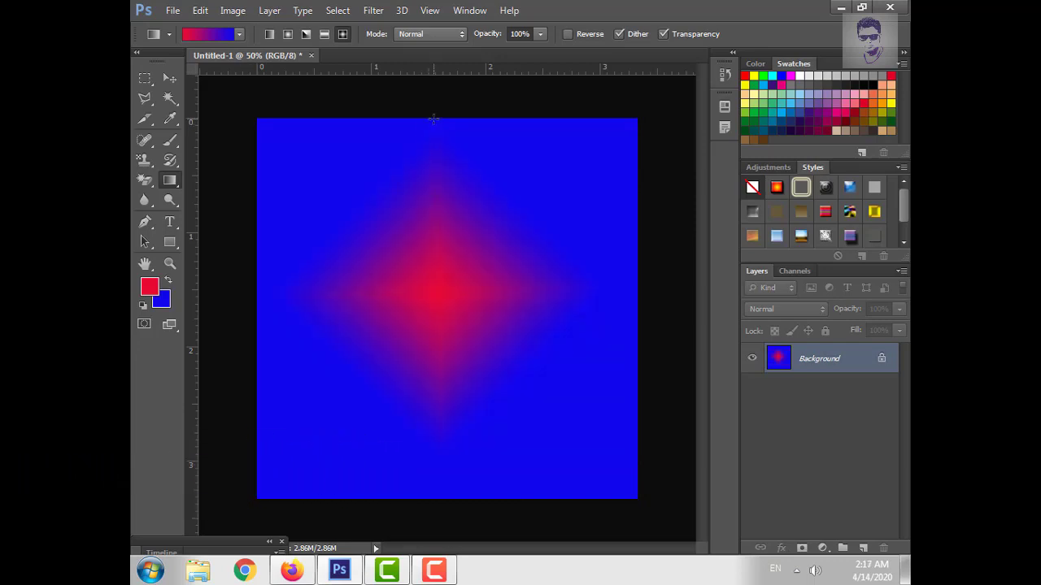
pyautogui.click(167, 79)
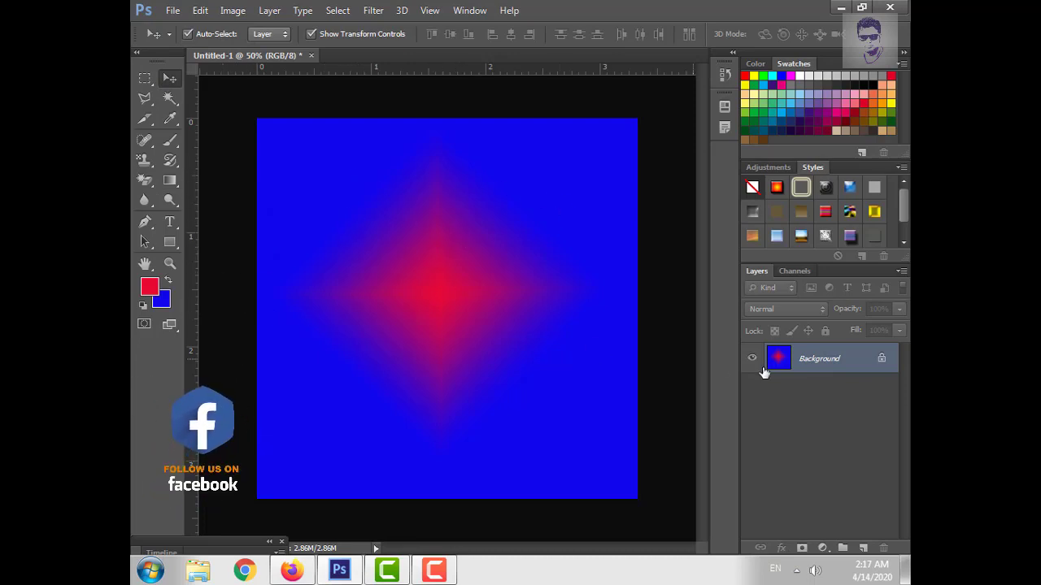
pyautogui.doubleClick(885, 360)
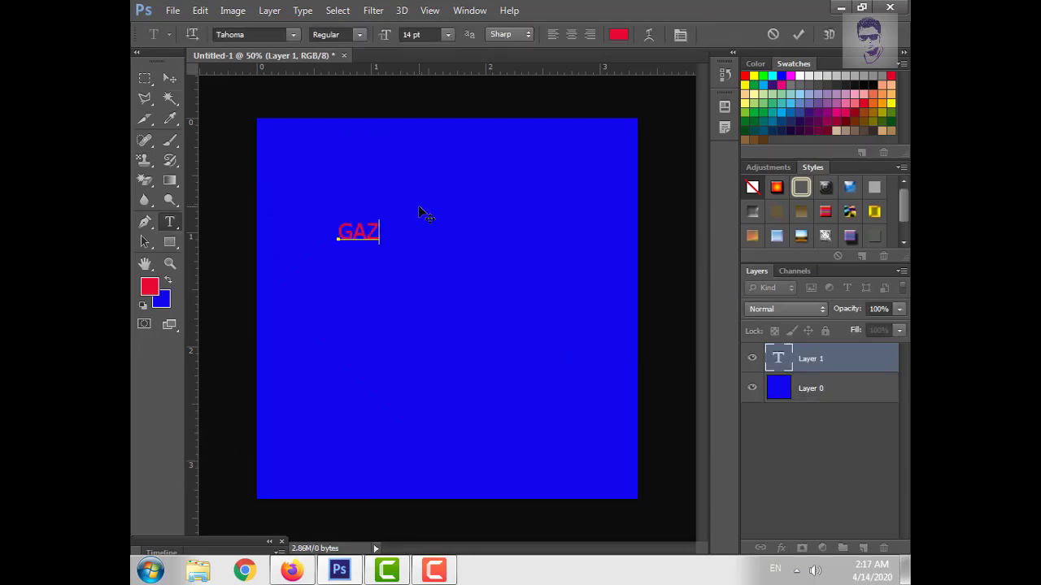
# Finish entering the creator's full name as red text, and enlarge and place it across the upper part of the canvas.
pyautogui.write('I HASAN')
pyautogui.click(170, 78)
pyautogui.moveTo(461, 223); pyautogui.dragTo(522, 157)
pyautogui.press('Return')
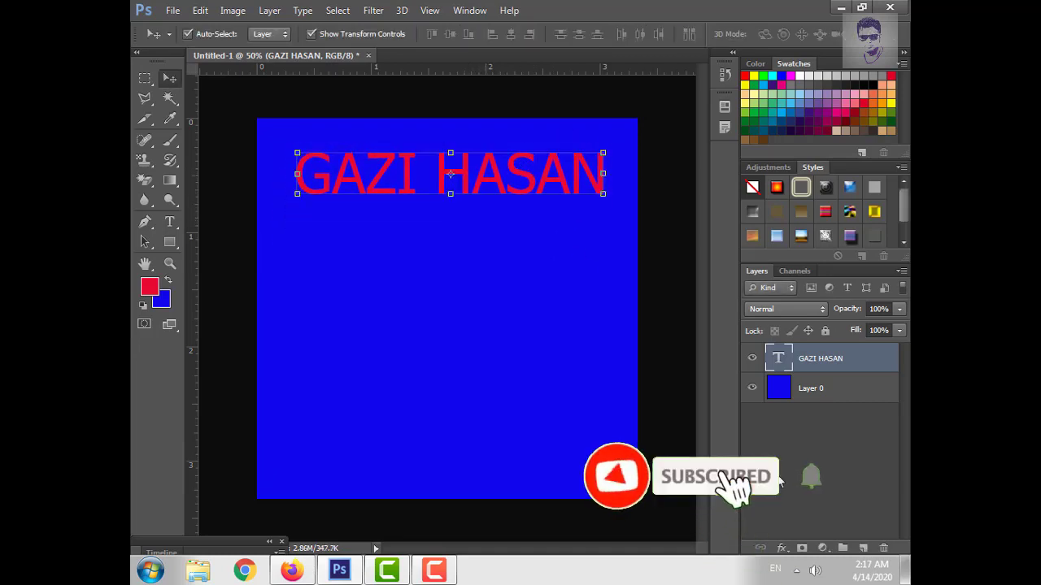
# Add a Gradient Overlay with the Copper preset to the text layer.
pyautogui.click(782, 552)
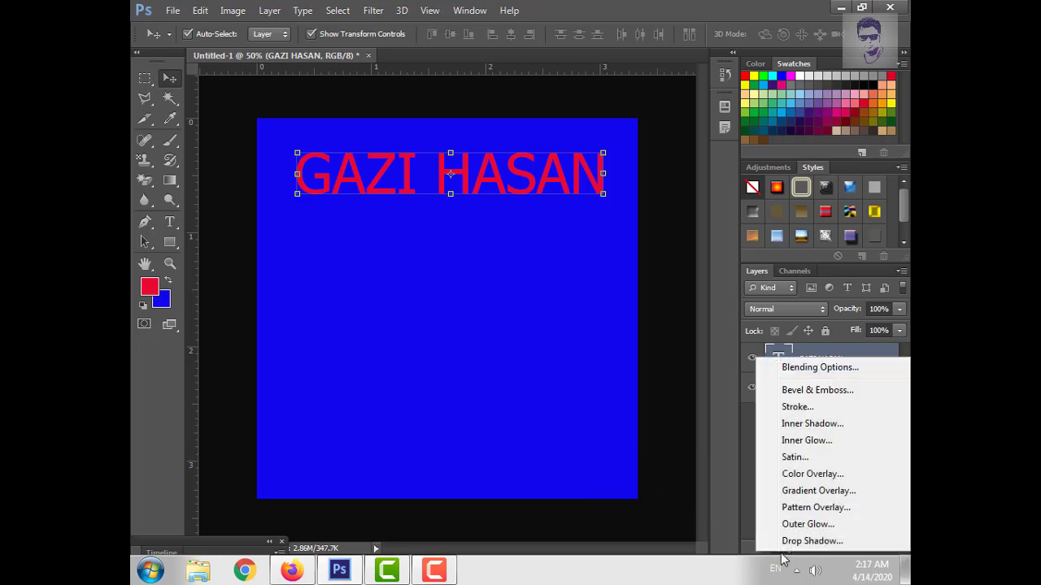
pyautogui.click(805, 491)
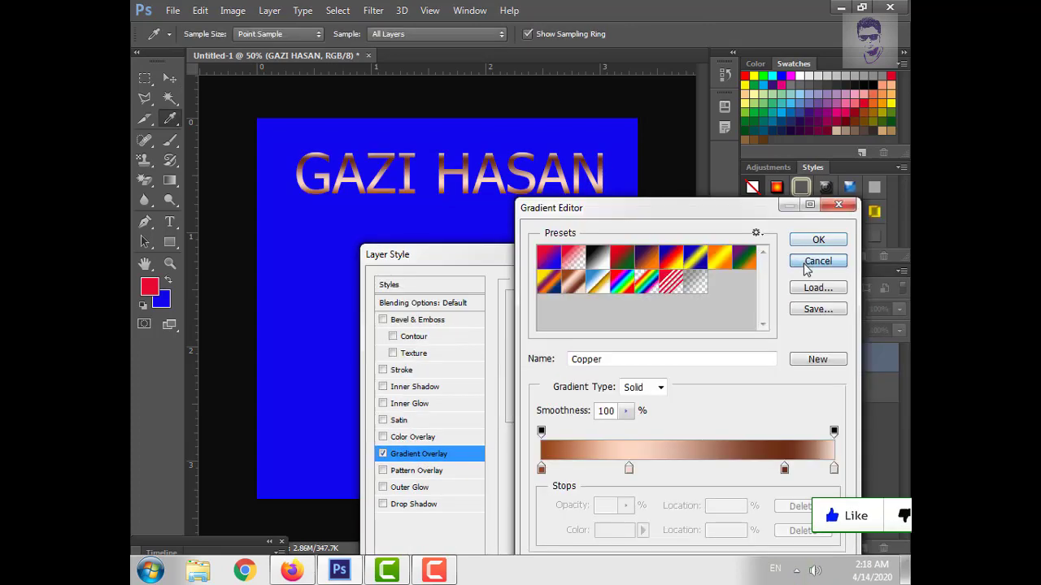
pyautogui.click(815, 240)
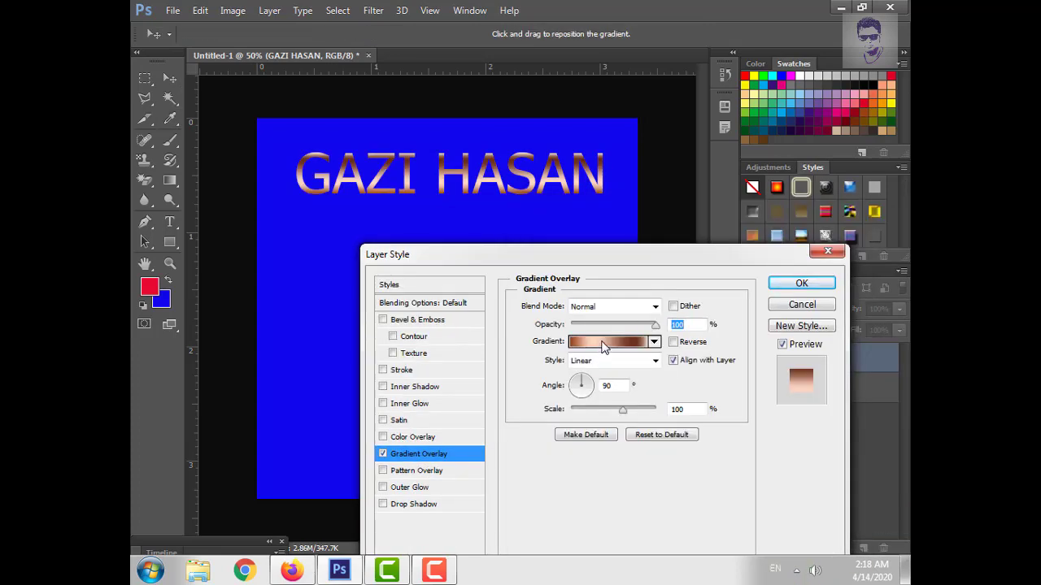
# Edit the overlay gradient and recolor its first stop, at location 0%, to bright green.
pyautogui.click(604, 342)
pyautogui.moveTo(705, 211); pyautogui.dragTo(666, 210)
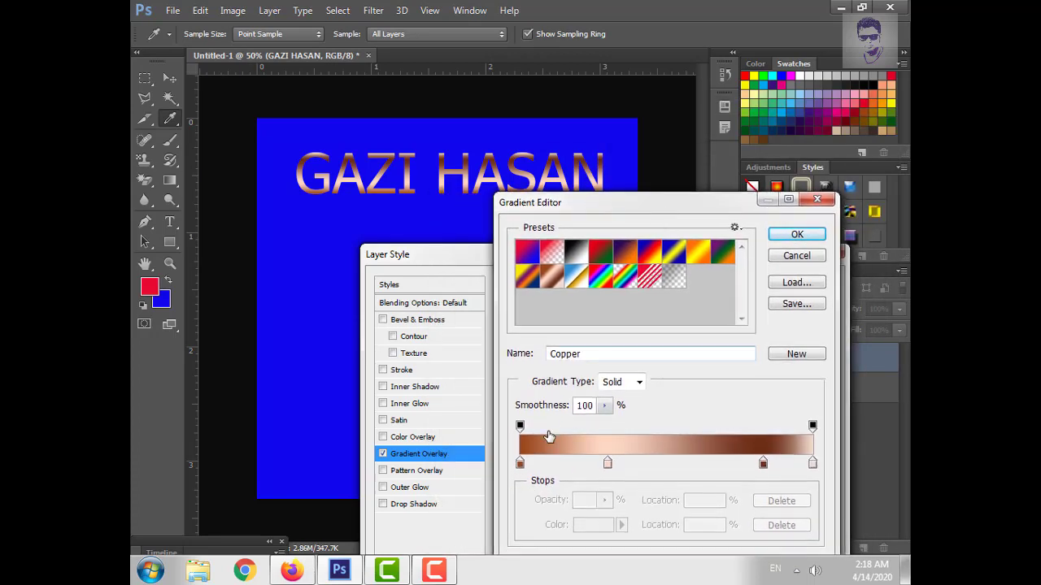
pyautogui.doubleClick(519, 464)
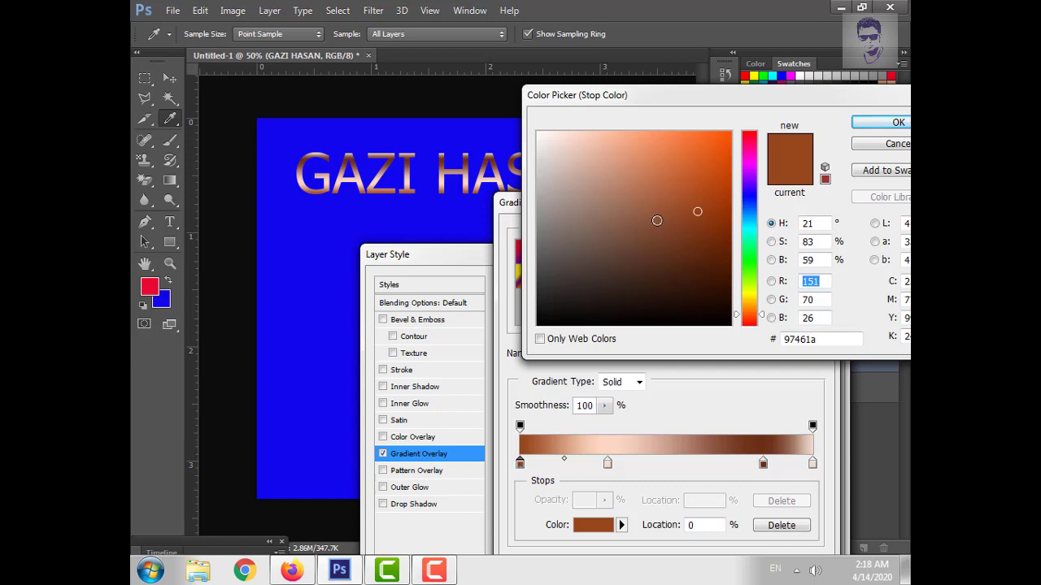
pyautogui.click(756, 248)
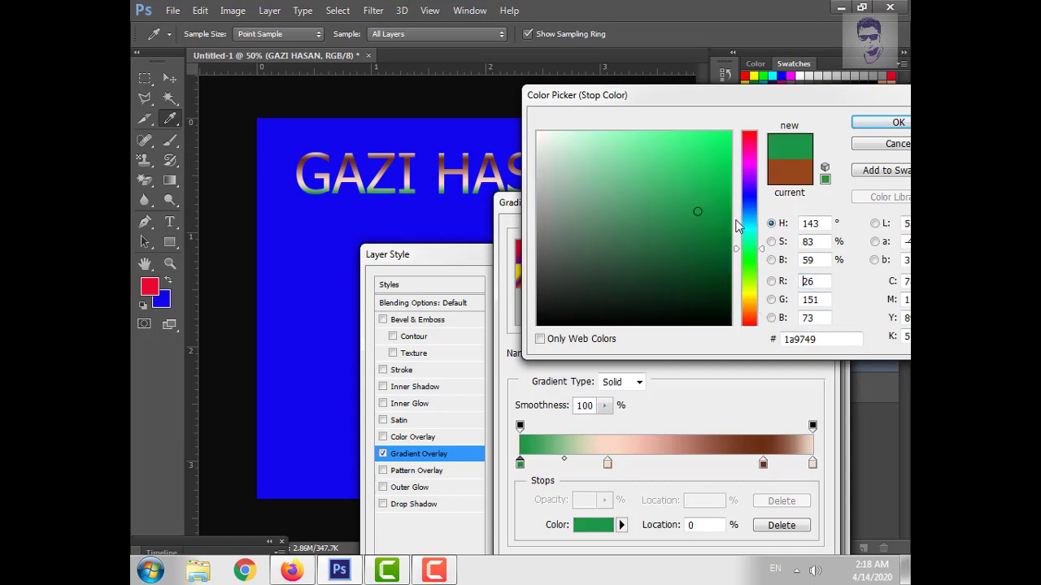
pyautogui.click(717, 144)
pyautogui.click(878, 122)
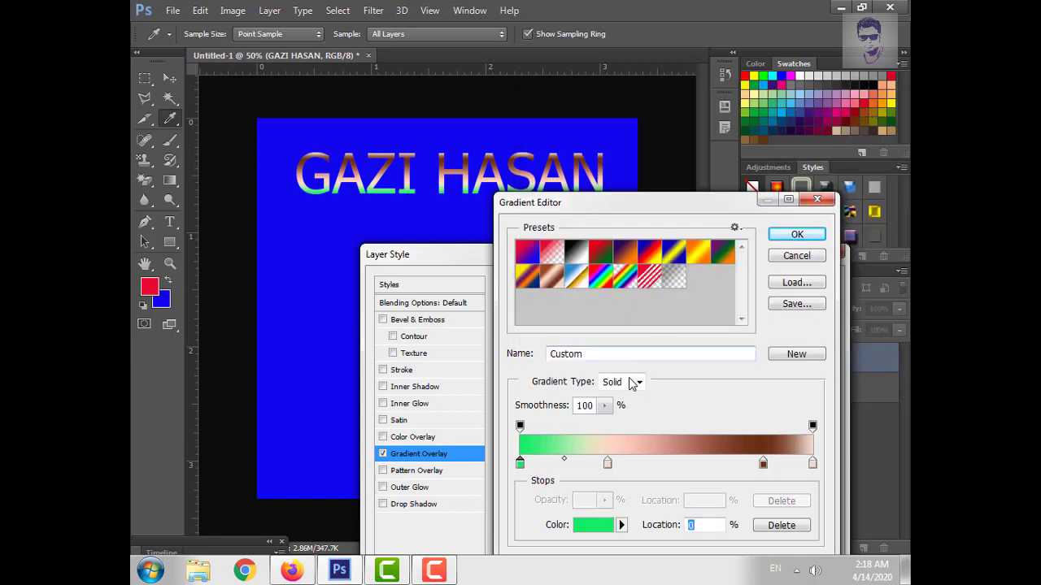
# Recolor the gradient stop at location 30% to orange (ec671f).
pyautogui.doubleClick(608, 465)
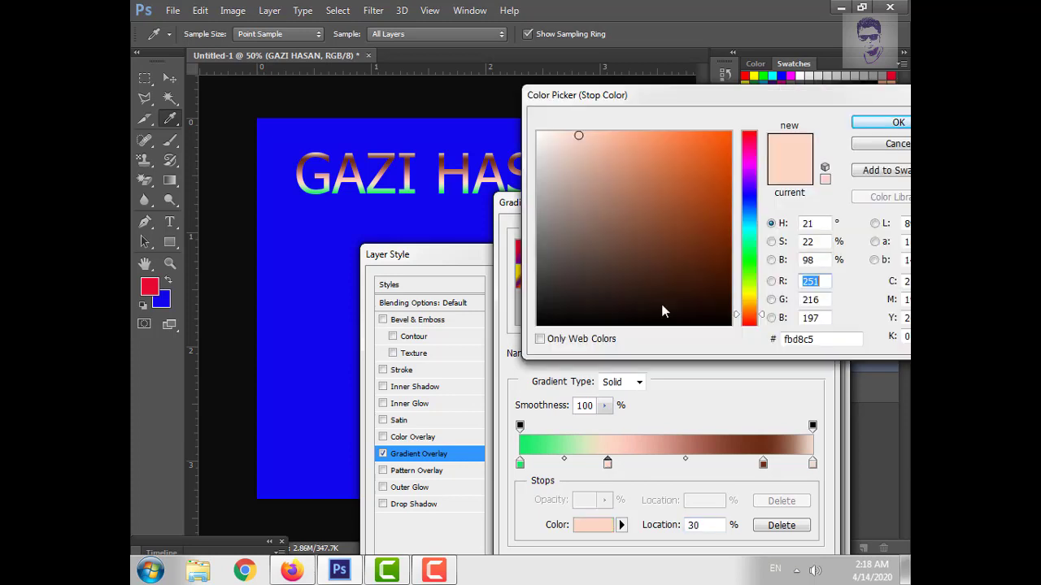
pyautogui.click(704, 145)
pyautogui.click(883, 122)
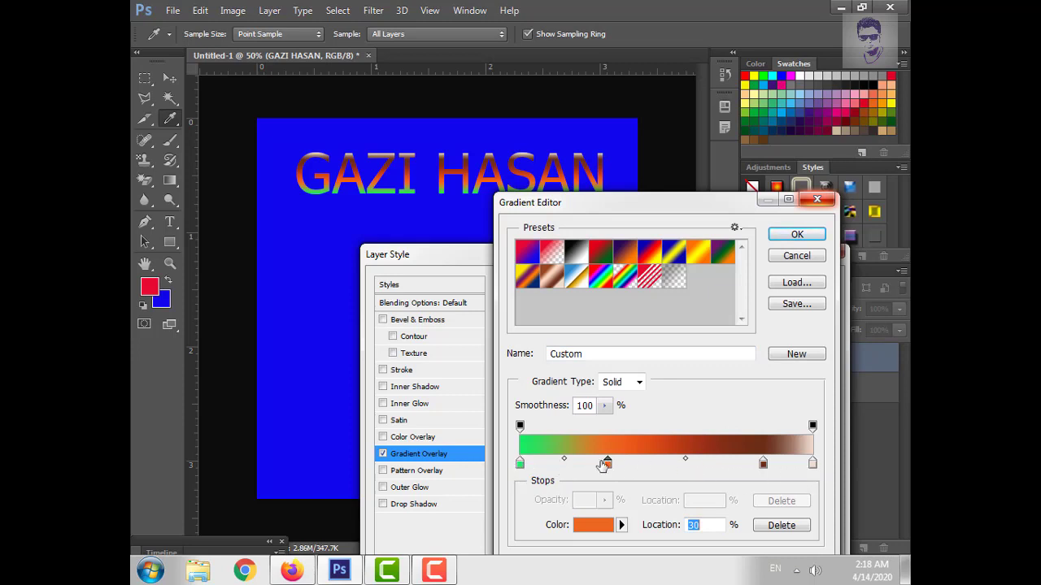
# Add four orange color stops to the gradient, including ones at 45%, 11% and 69%.
pyautogui.click(654, 463)
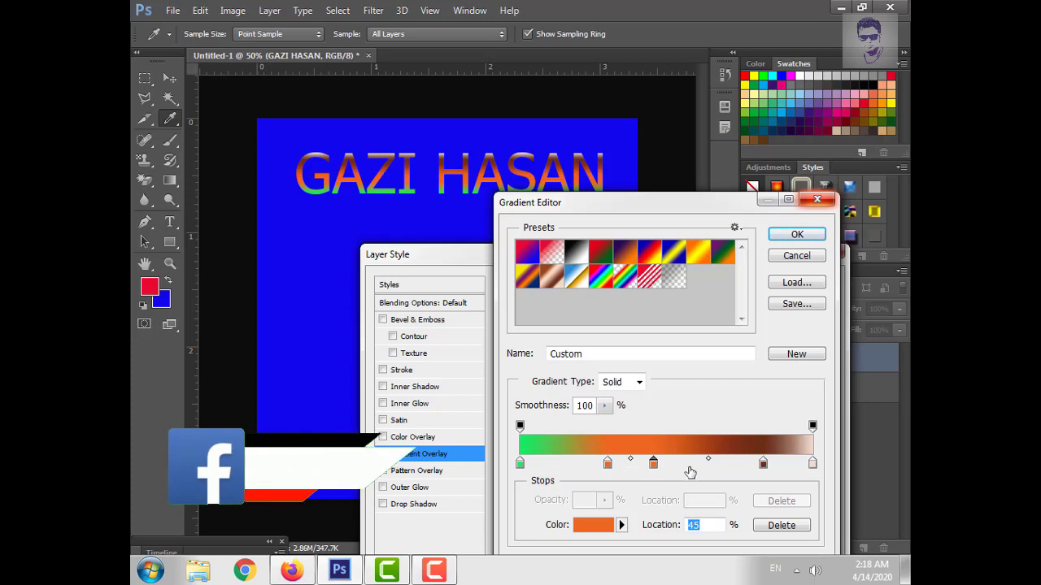
pyautogui.click(684, 466)
pyautogui.click(552, 463)
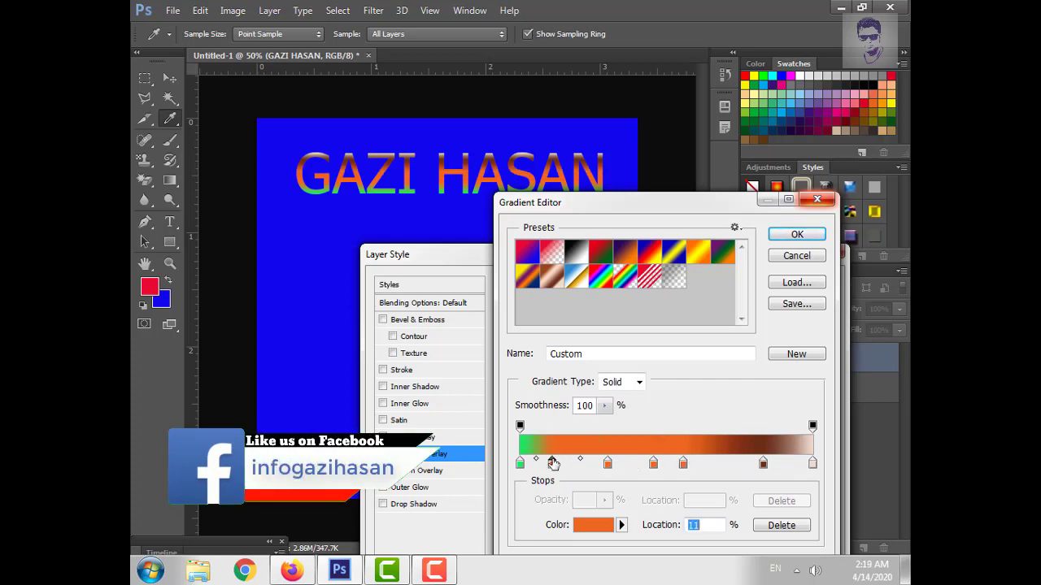
pyautogui.click(723, 464)
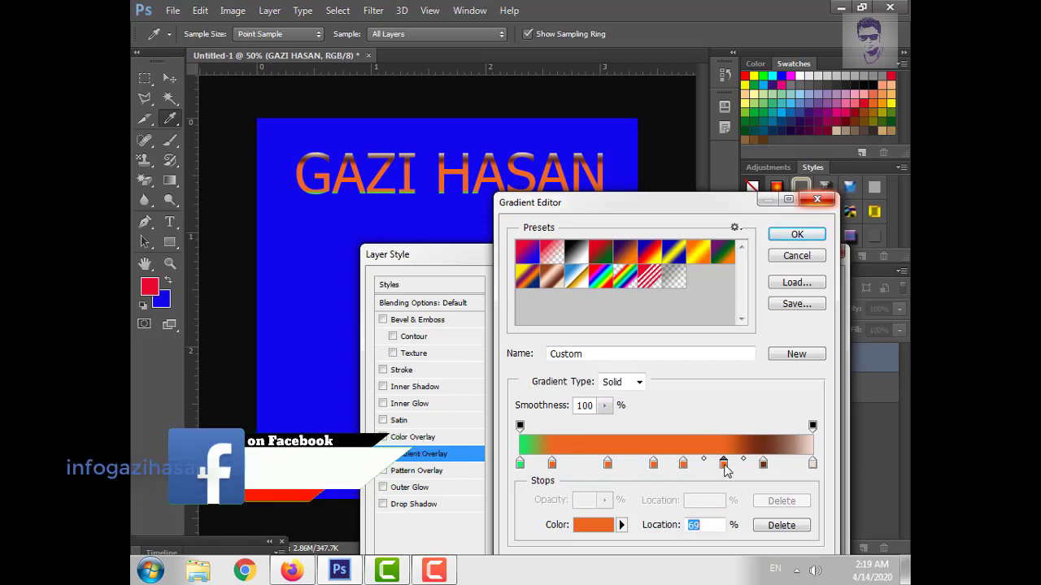
# Recolor the gradient stop at location 69% to turquoise.
pyautogui.doubleClick(723, 464)
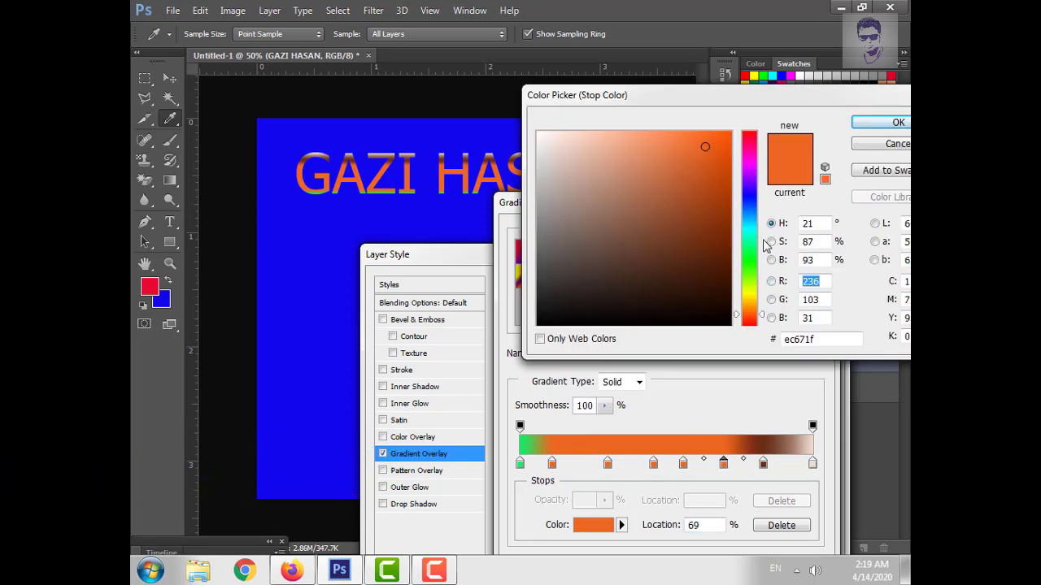
pyautogui.click(749, 260)
pyautogui.click(749, 234)
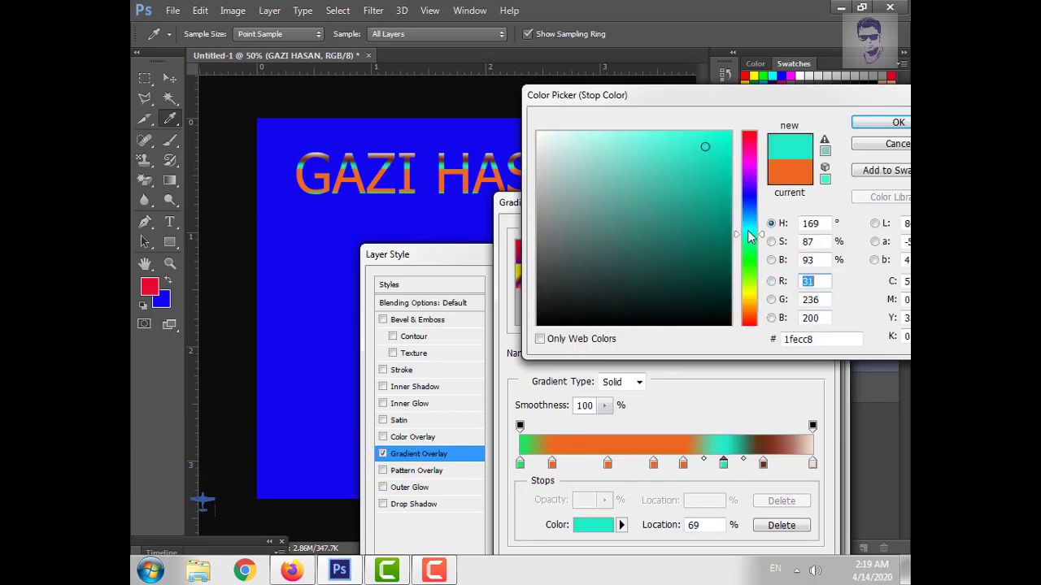
pyautogui.click(719, 153)
pyautogui.click(891, 124)
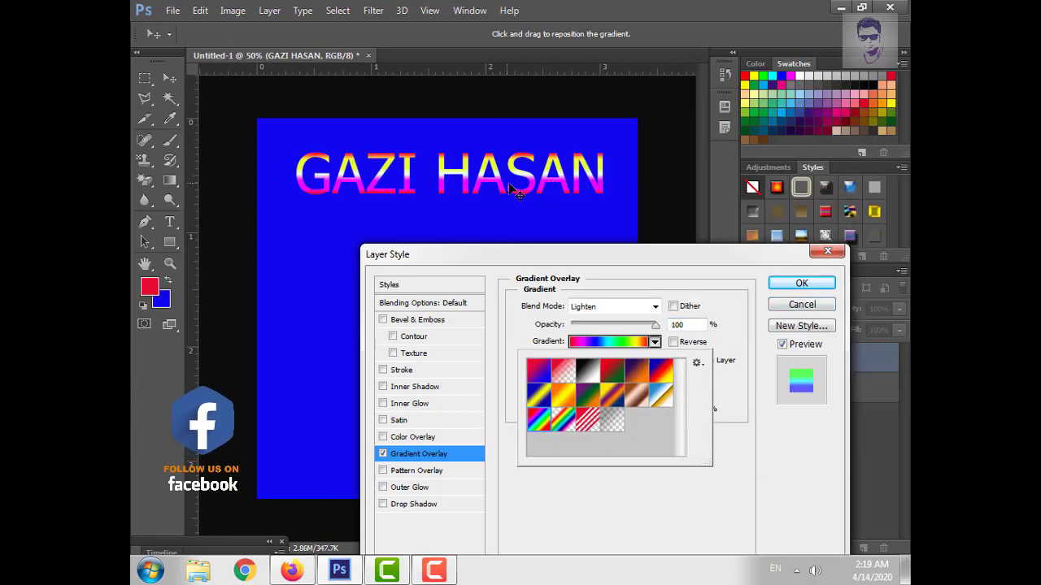
# Shift the rainbow gradient overlay downward within the text.
pyautogui.moveTo(537, 187); pyautogui.dragTo(541, 213)
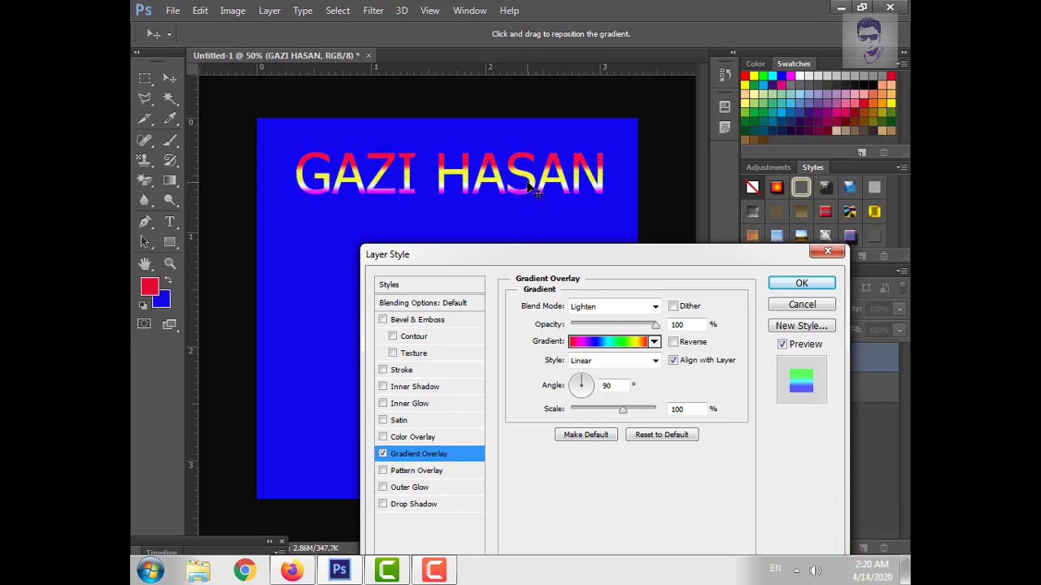
# Finish adjusting the Gradient Overlay and apply the layer style to the text.
pyautogui.moveTo(597, 325); pyautogui.dragTo(649, 333)
pyautogui.press('Return')
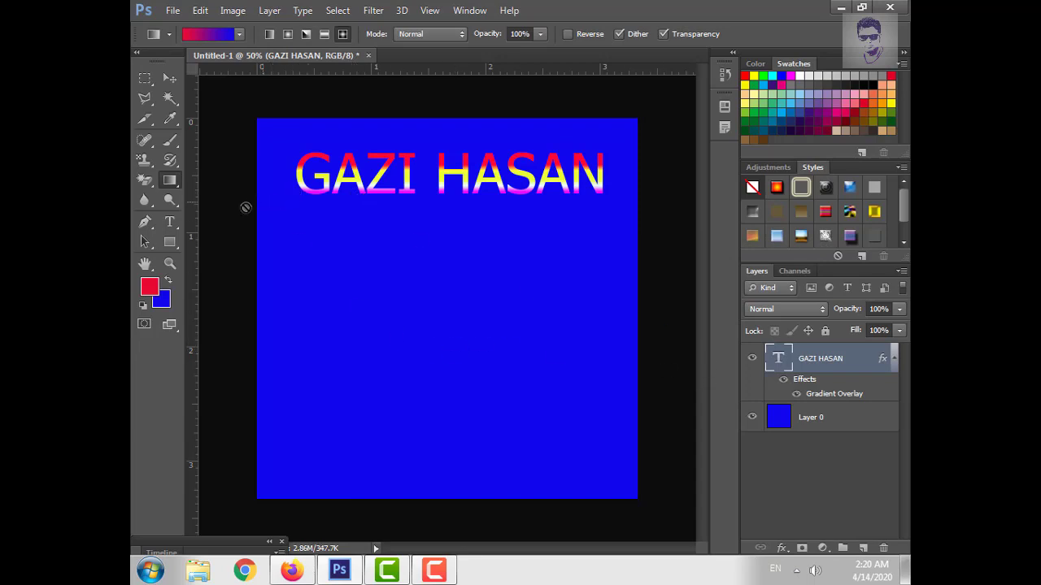
# Activate the Paint Bucket tool and open the image original.jpg.
pyautogui.rightClick(172, 180)
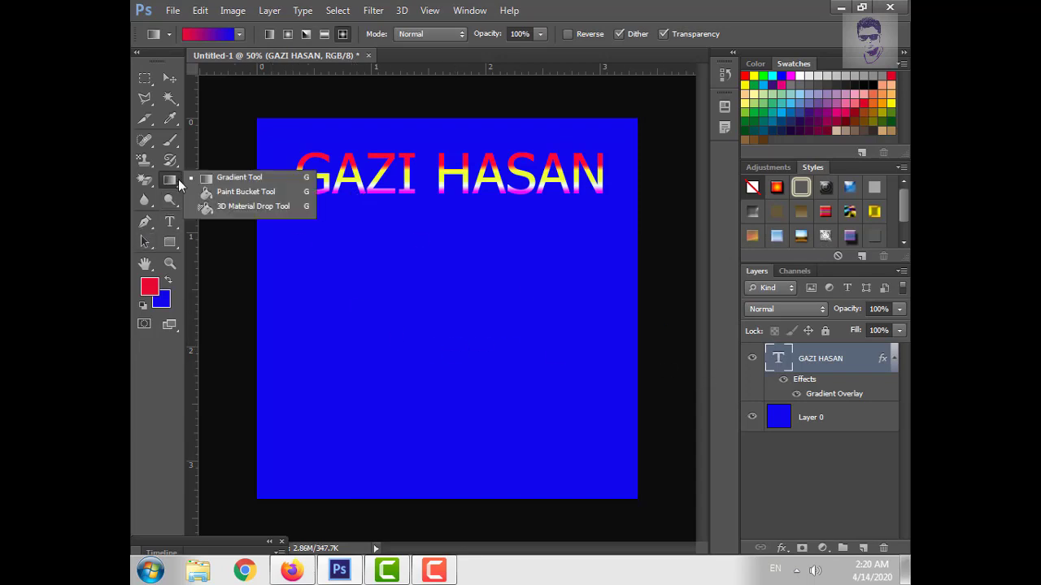
pyautogui.click(241, 195)
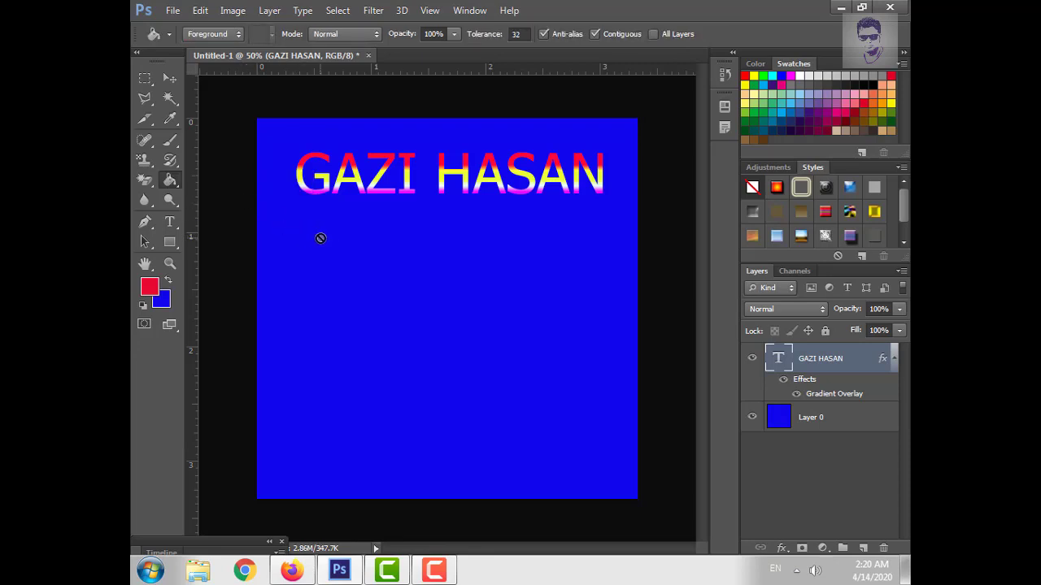
pyautogui.click(173, 10)
pyautogui.click(189, 41)
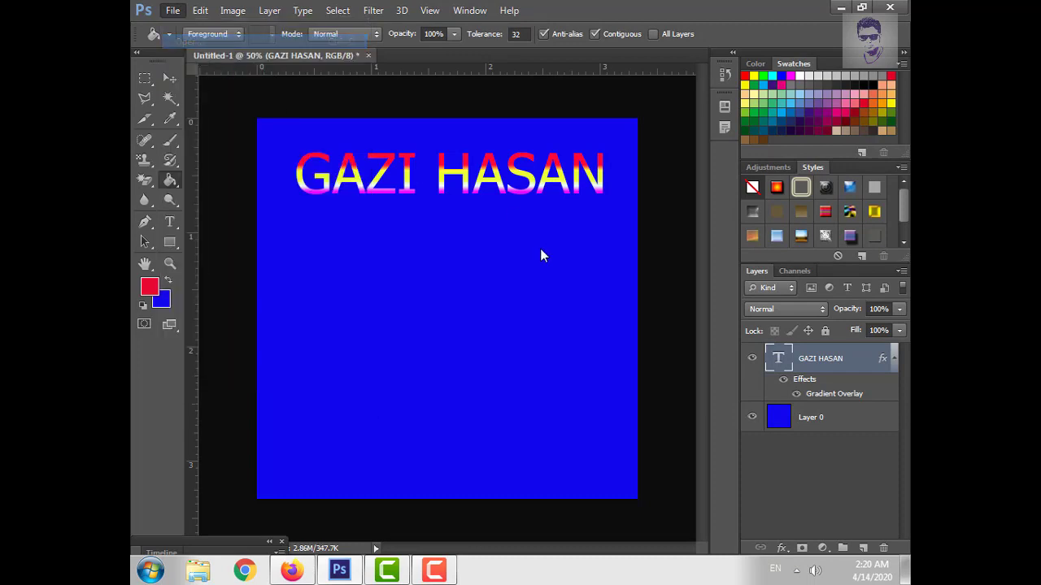
pyautogui.doubleClick(501, 270)
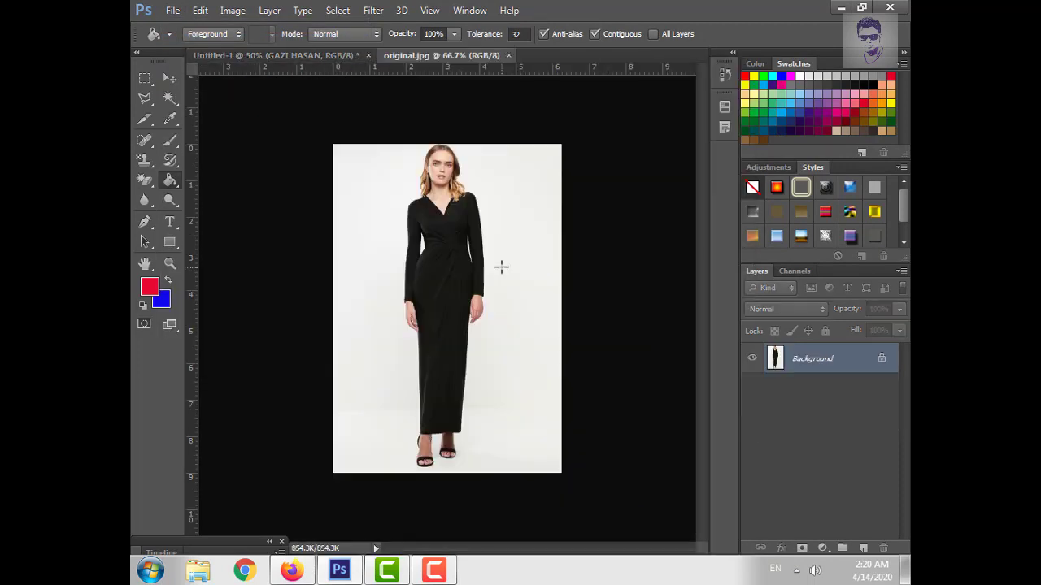
# Fill the white backdrop around the woman with the red foreground color using the Paint Bucket tool.
pyautogui.rightClick(180, 183)
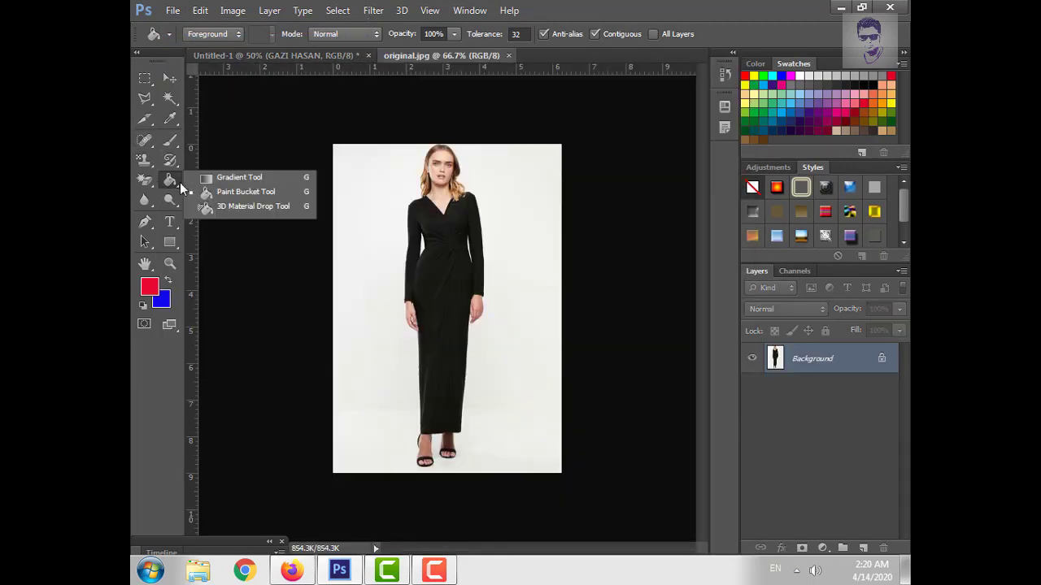
pyautogui.click(220, 195)
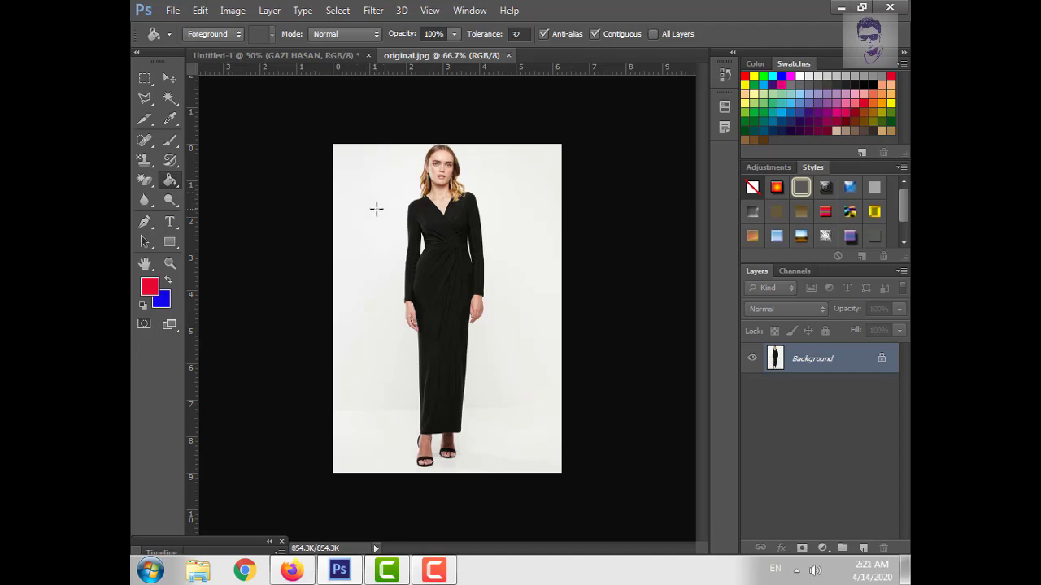
pyautogui.click(366, 334)
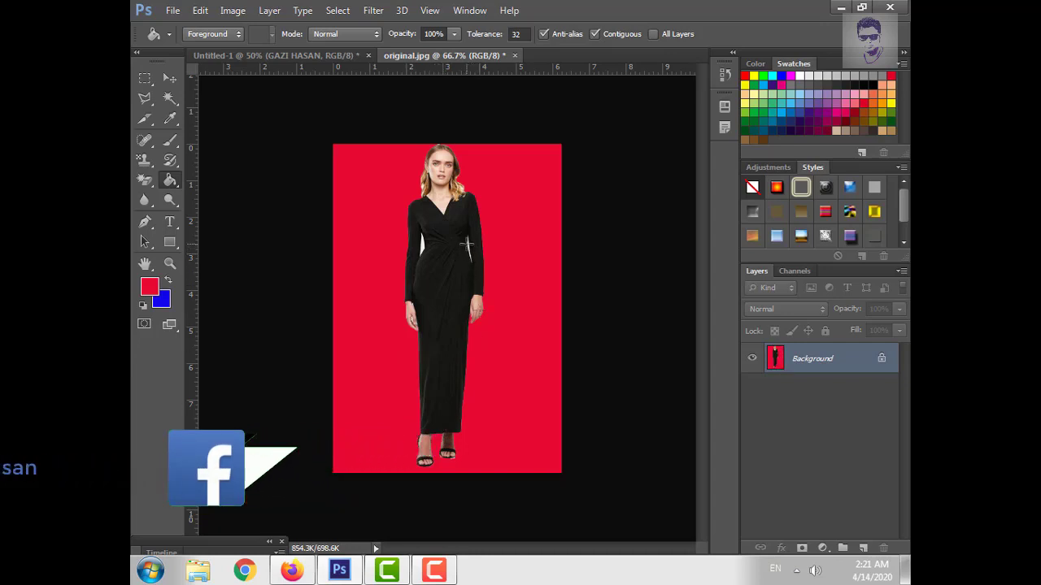
# Fill the small white gaps between the woman's arms and waist with red, undoing any fill that lands on the dress.
pyautogui.click(470, 244)
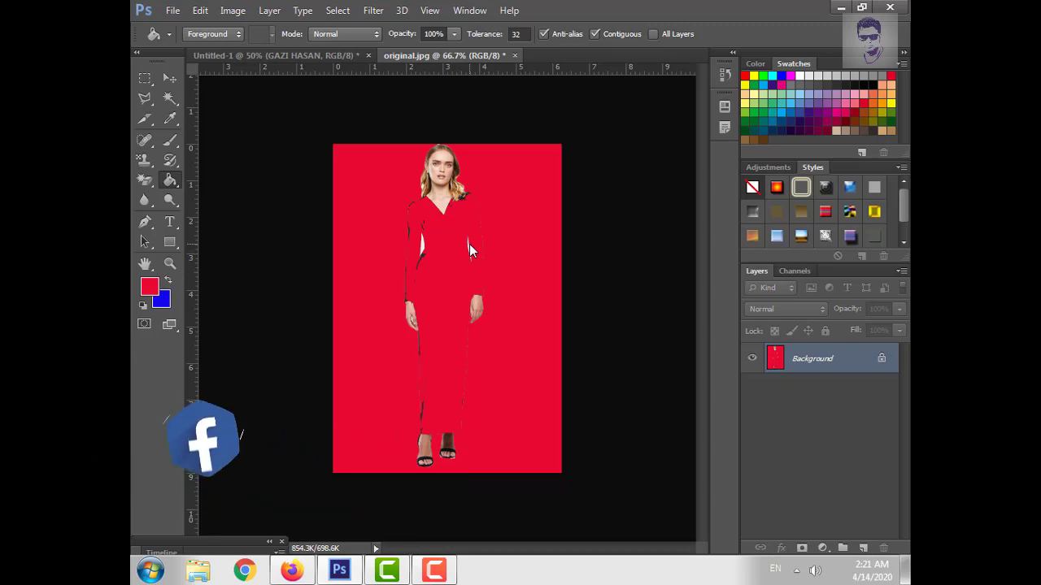
pyautogui.hotkey('ctrl', 'z')
pyautogui.hotkey('ctrl', '+')
pyautogui.hotkey('ctrl', '+')
pyautogui.hotkey('ctrl', '+')
pyautogui.moveTo(474, 163); pyautogui.dragTo(503, 260)
pyautogui.click(355, 228)
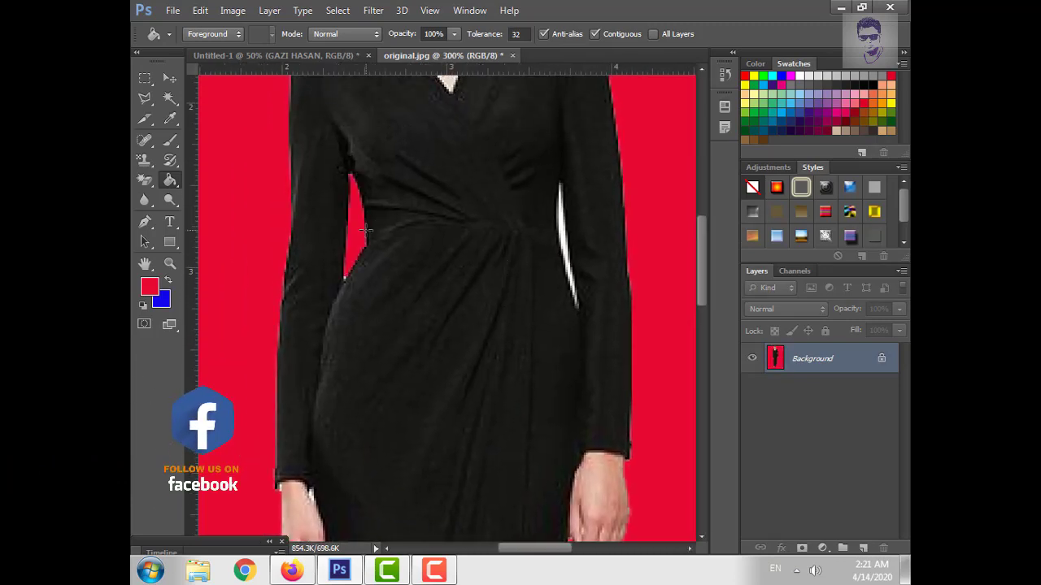
pyautogui.click(564, 241)
pyautogui.hotkey('ctrl', '-')
pyautogui.hotkey('ctrl', '-')
pyautogui.hotkey('ctrl', '-')
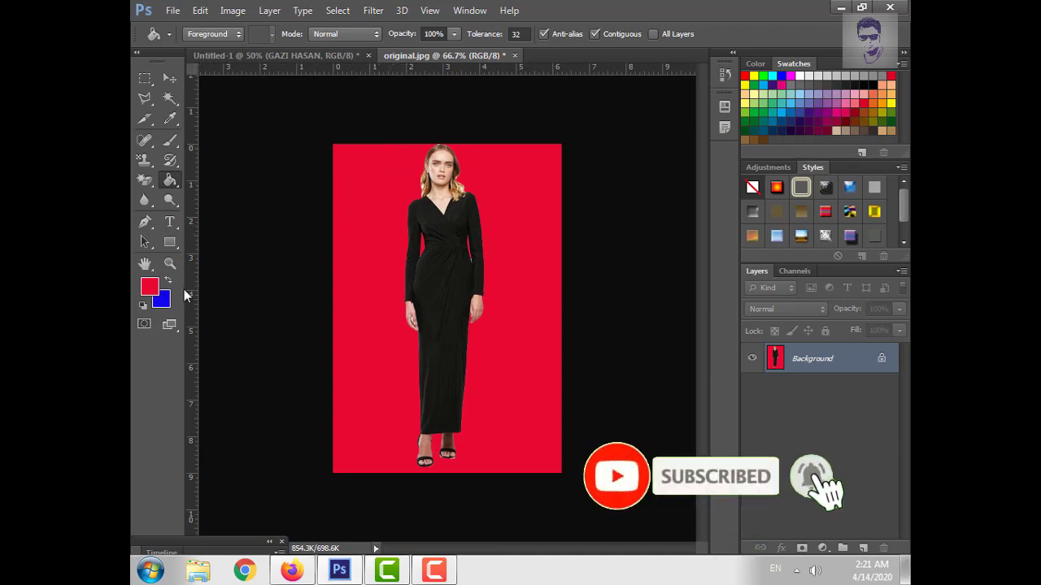
# Set the foreground color to blue (282ddf).
pyautogui.click(149, 285)
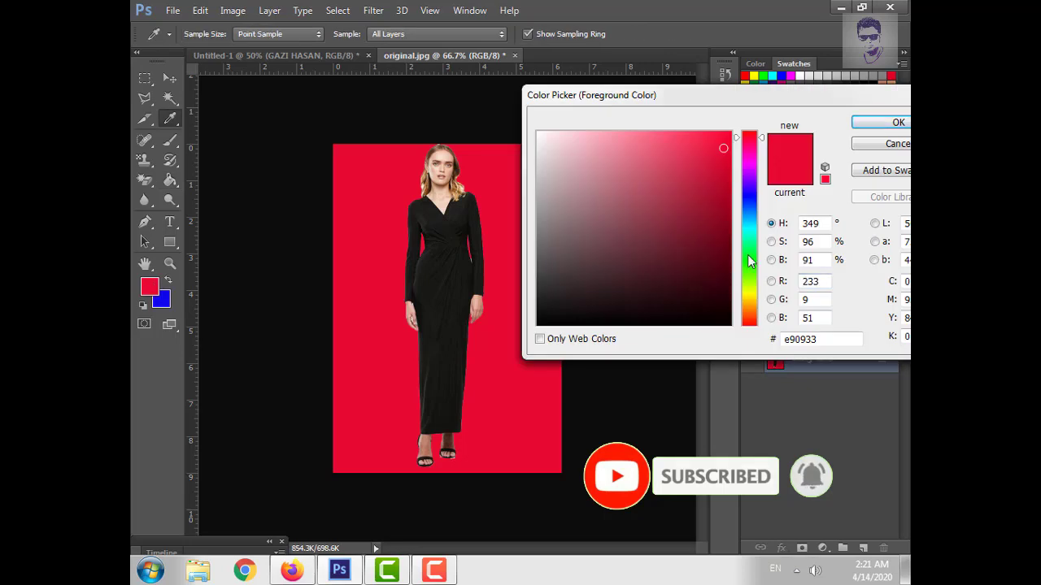
pyautogui.click(750, 205)
pyautogui.click(694, 155)
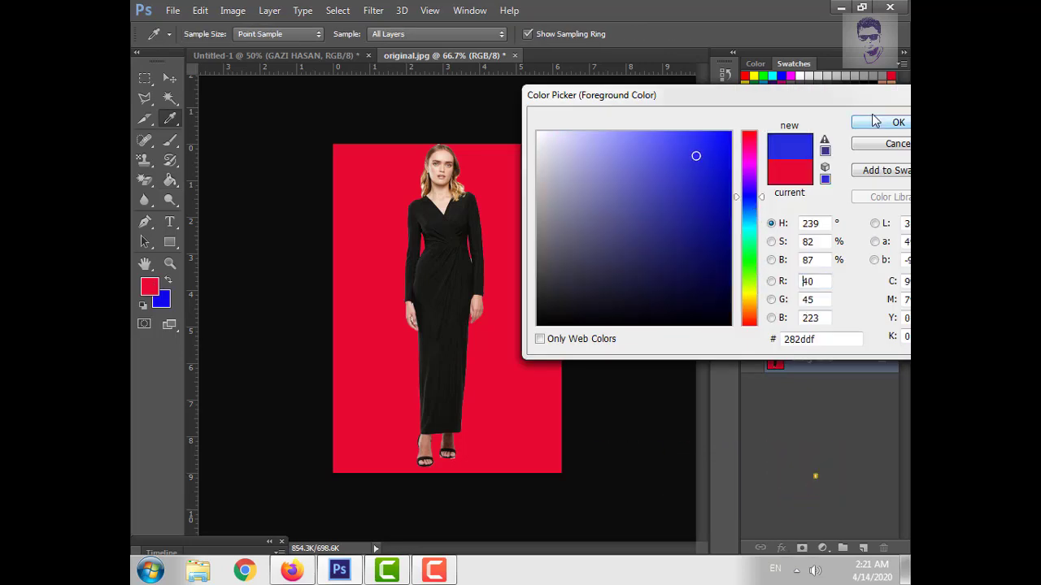
pyautogui.click(897, 122)
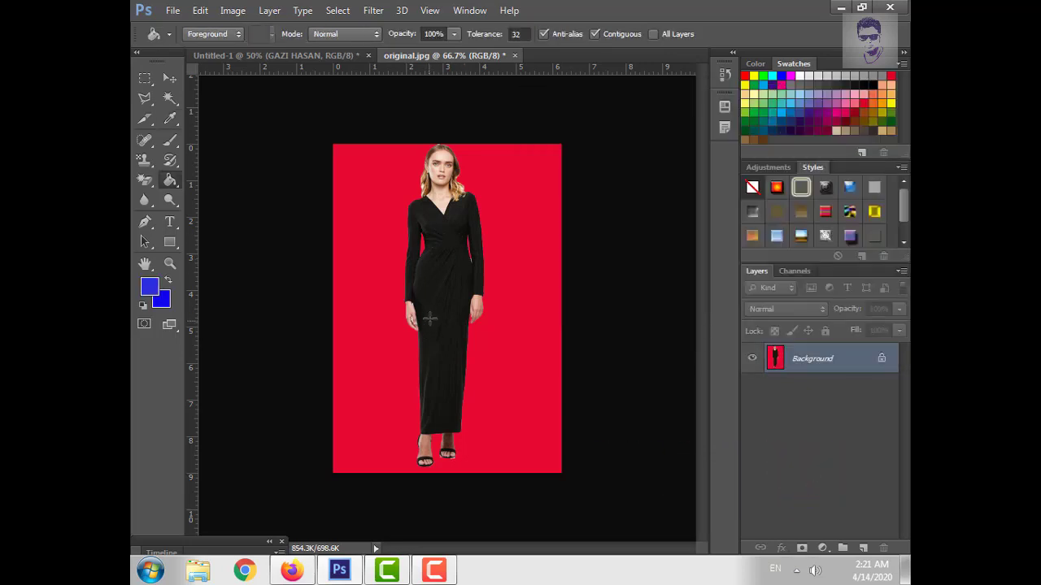
# Fill the woman's black dress with the blue foreground color using the Paint Bucket tool.
pyautogui.rightClick(174, 178)
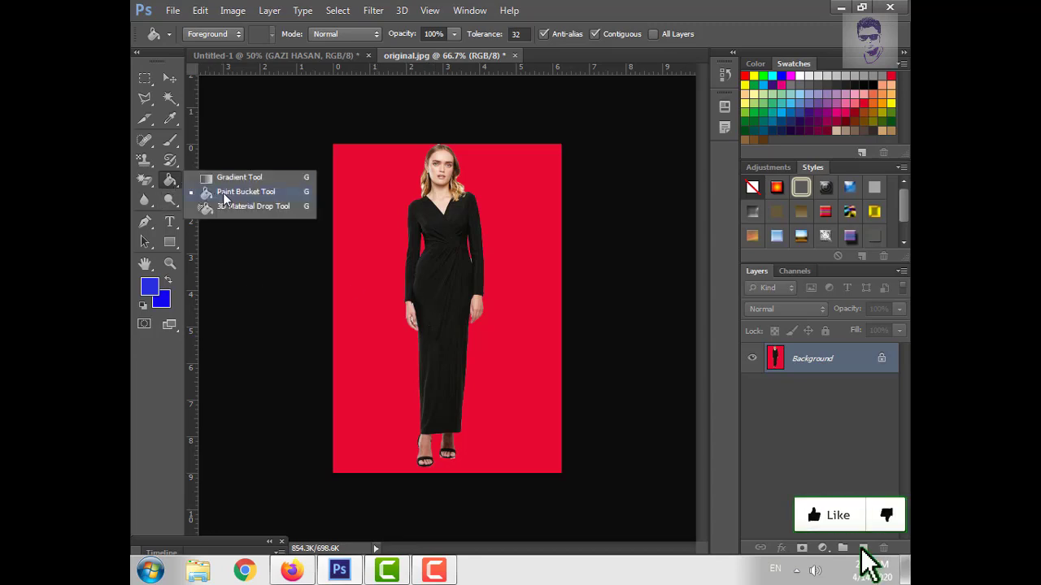
pyautogui.click(252, 197)
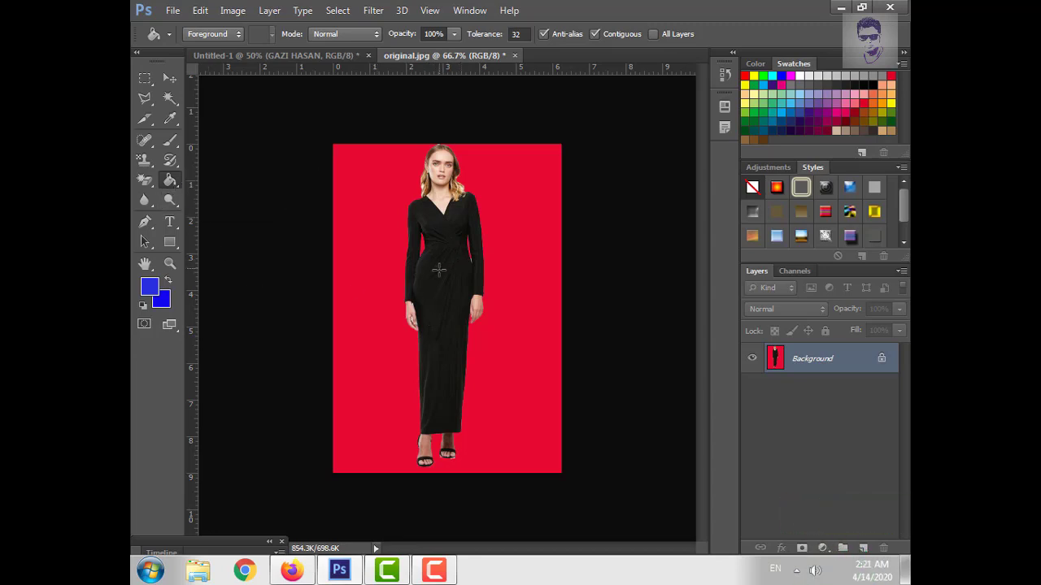
pyautogui.click(434, 279)
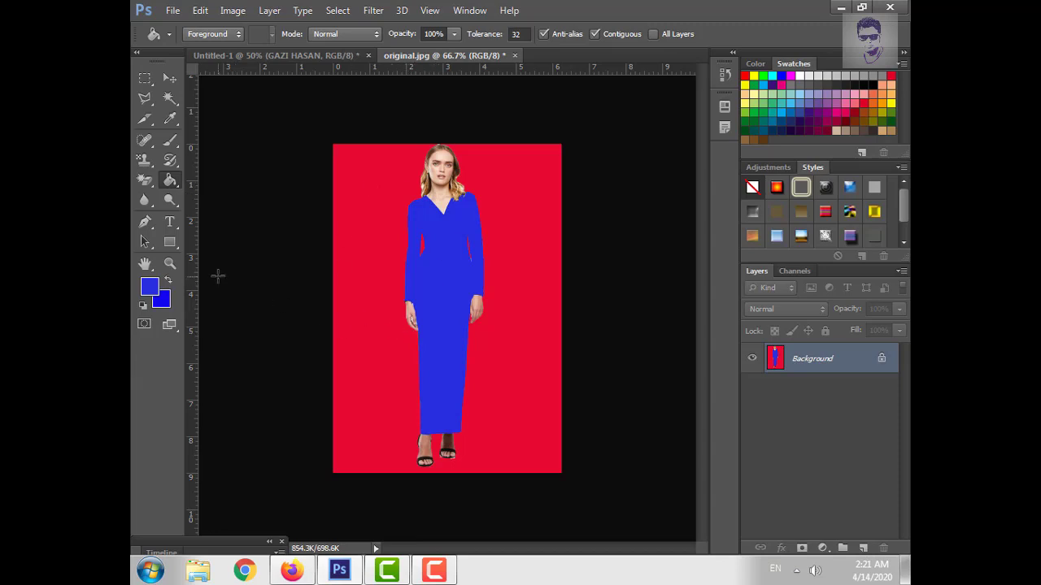
pyautogui.rightClick(178, 188)
pyautogui.click(212, 192)
pyautogui.rightClick(172, 187)
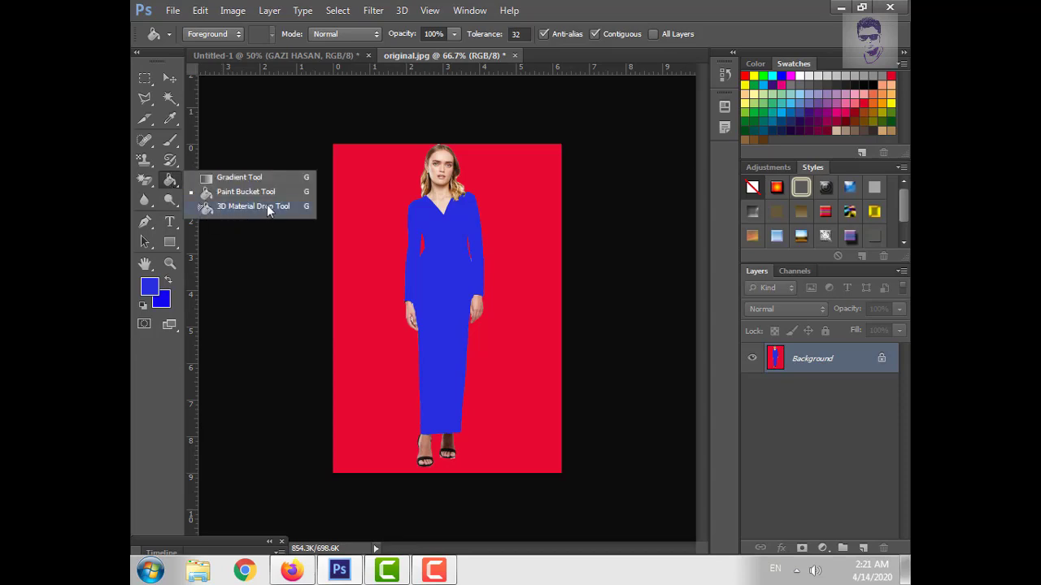
# Activate the Eyedropper tool and show the other tools in its group.
pyautogui.click(170, 118)
pyautogui.rightClick(176, 115)
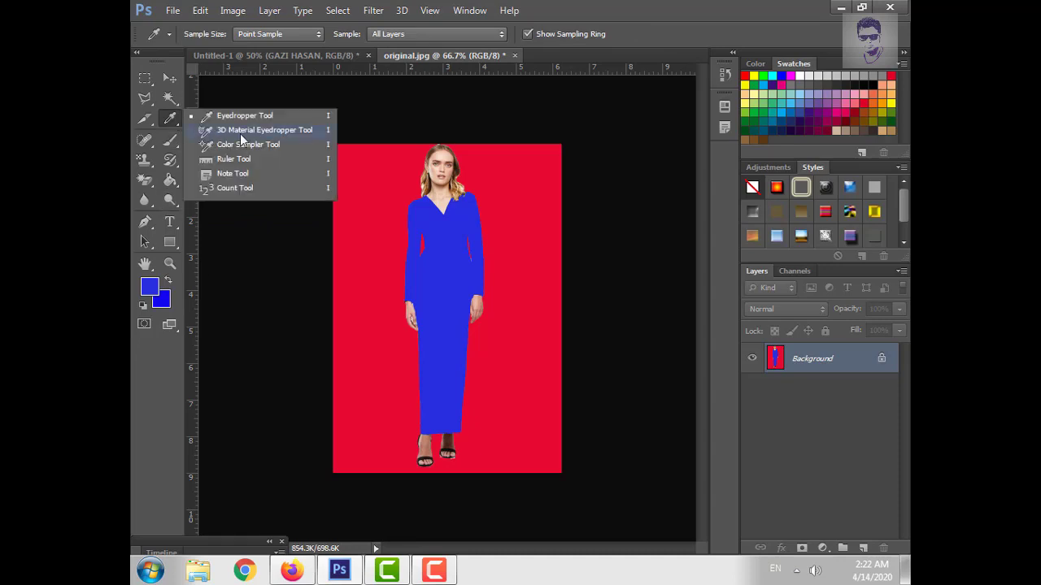